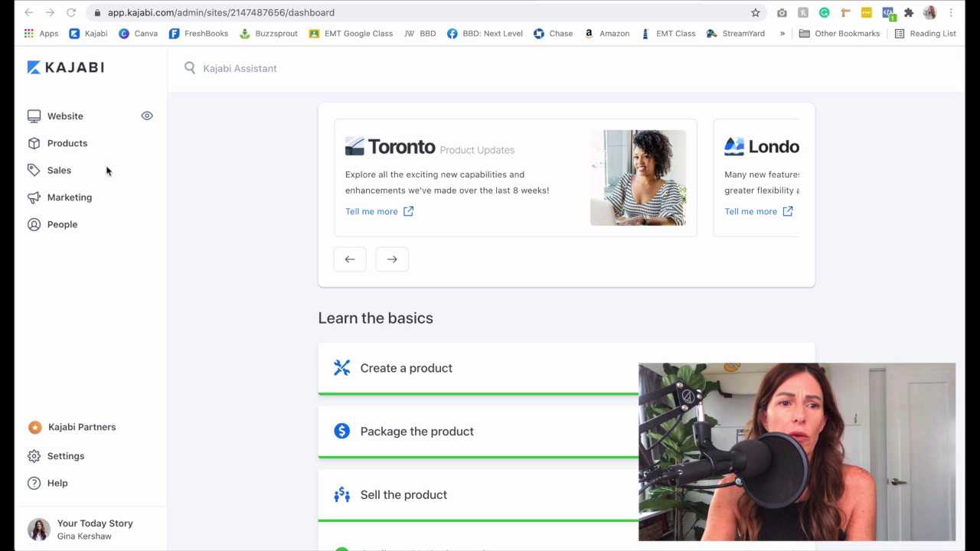
Step: Go to Website > Pages and view the list of 16 website pages
click(66, 120)
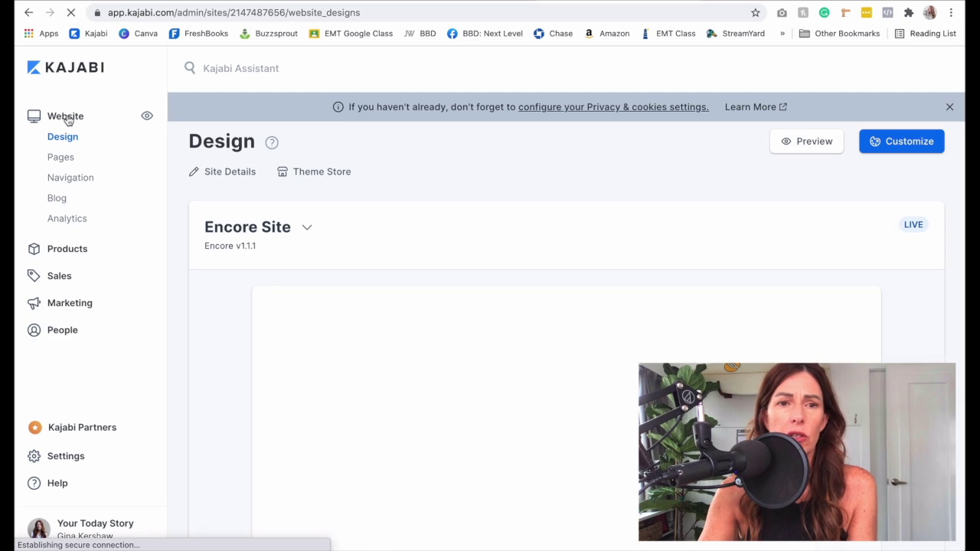
click(55, 161)
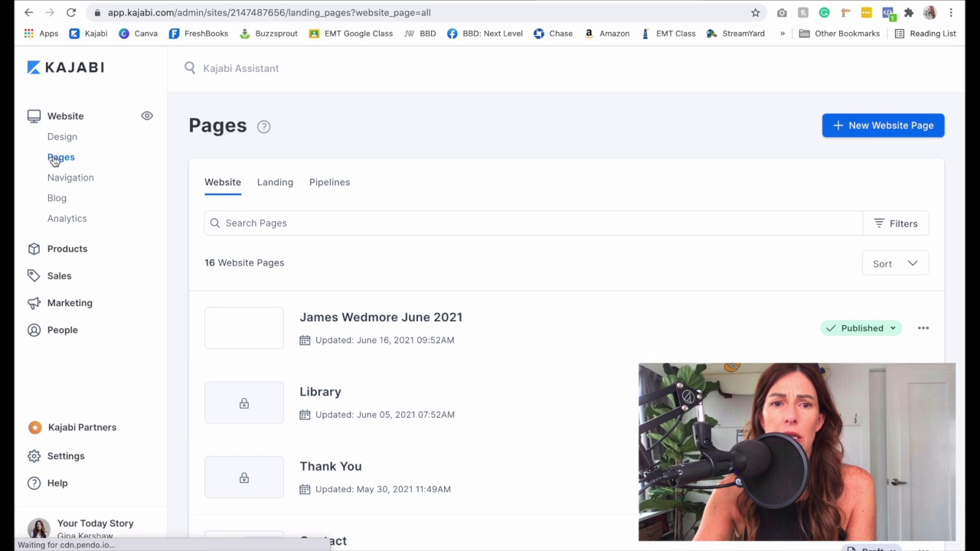
scroll(347, 210, down, 1)
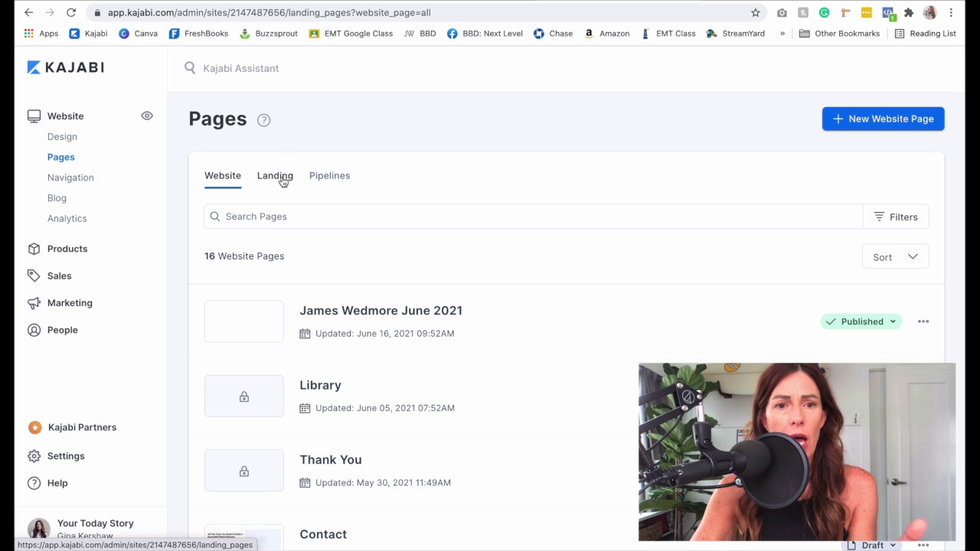
Step: Switch to the Landing tab to list the 21 landing pages
click(282, 180)
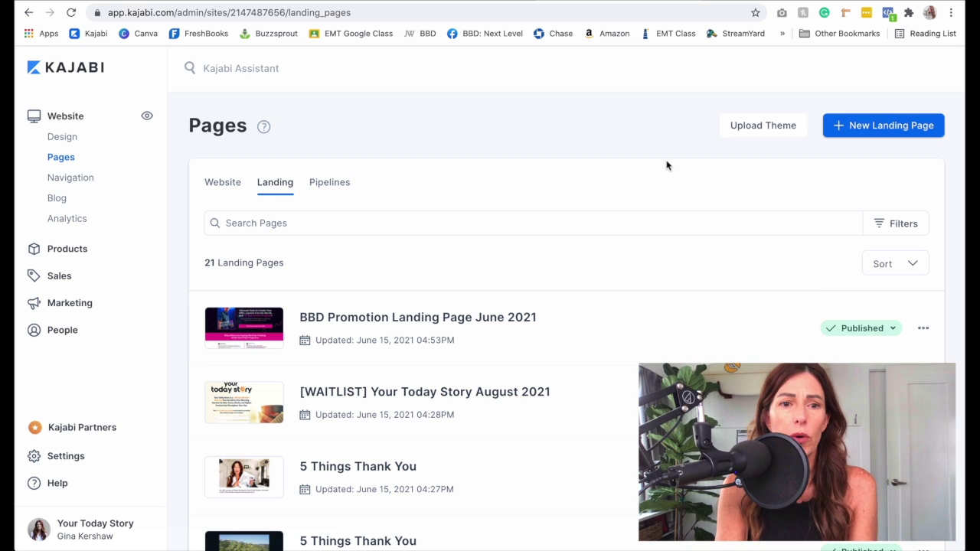
Step: Start a new landing page and scroll the template gallery down to Thank You & Confirmation
click(883, 127)
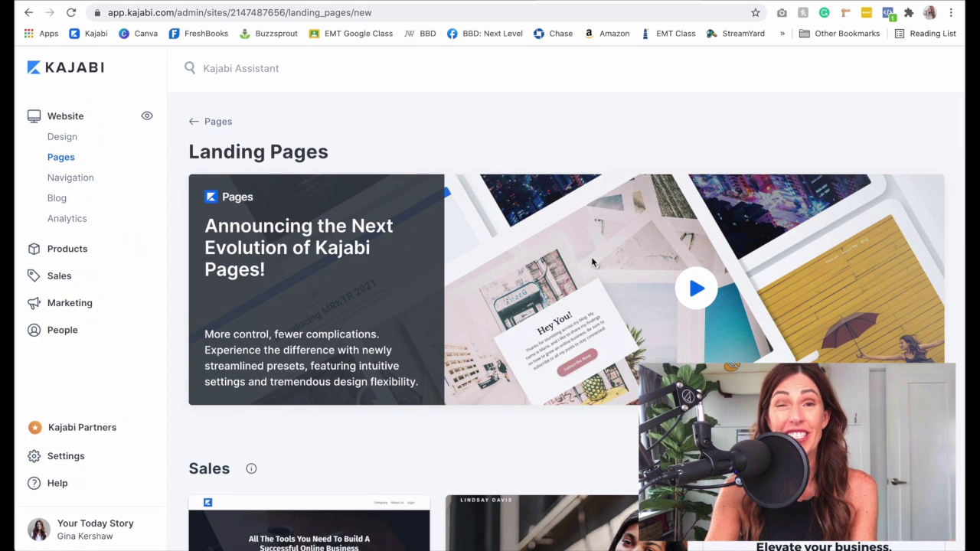
scroll(629, 180, down, 2)
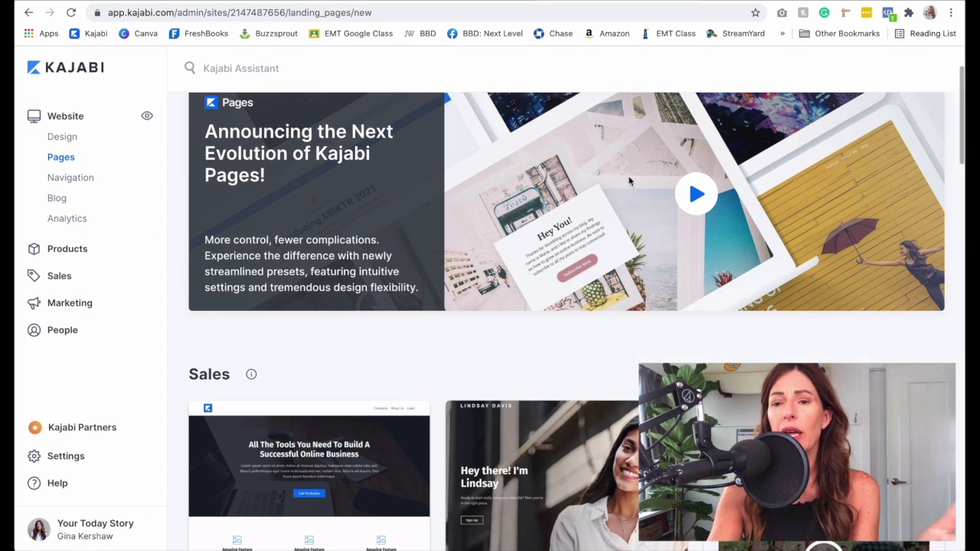
scroll(629, 181, down, 2)
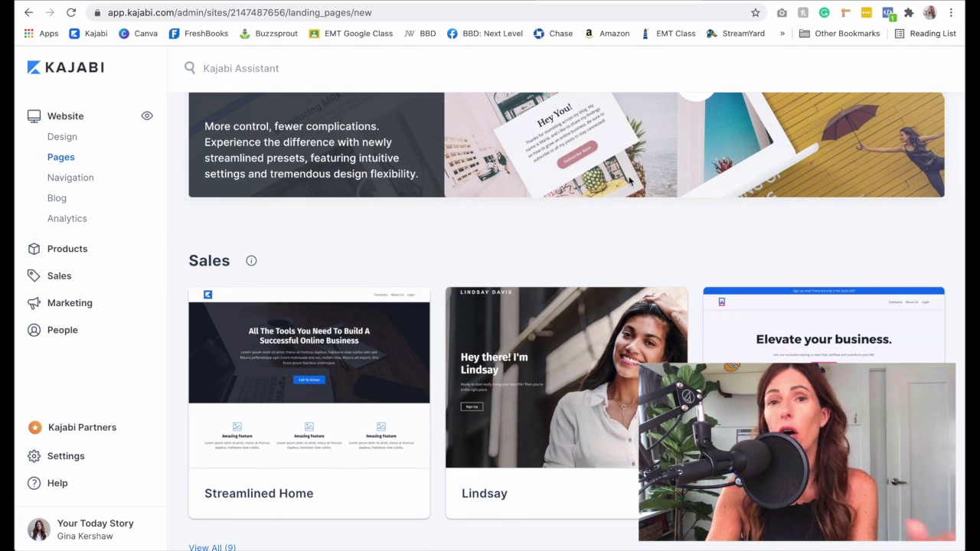
scroll(629, 180, down, 3)
scroll(629, 181, down, 4)
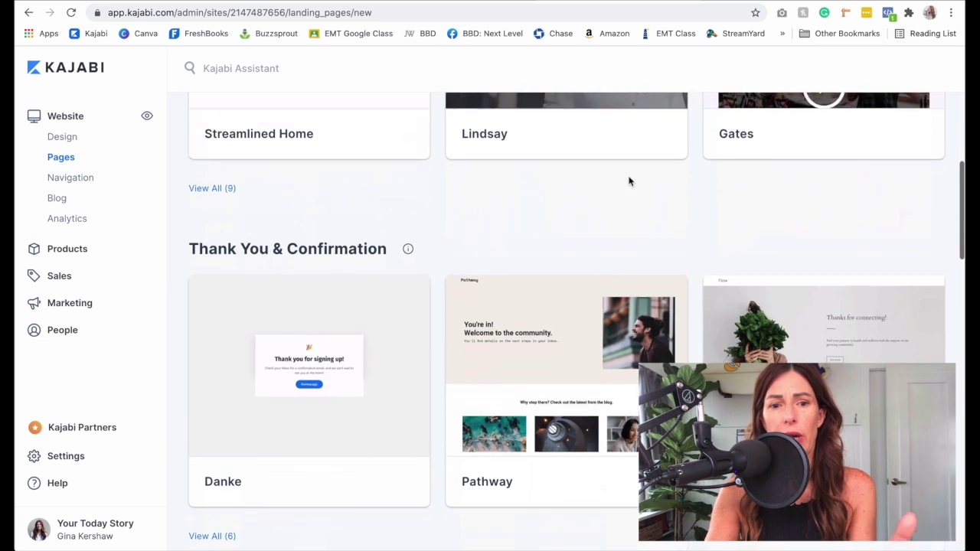
scroll(629, 181, down, 2)
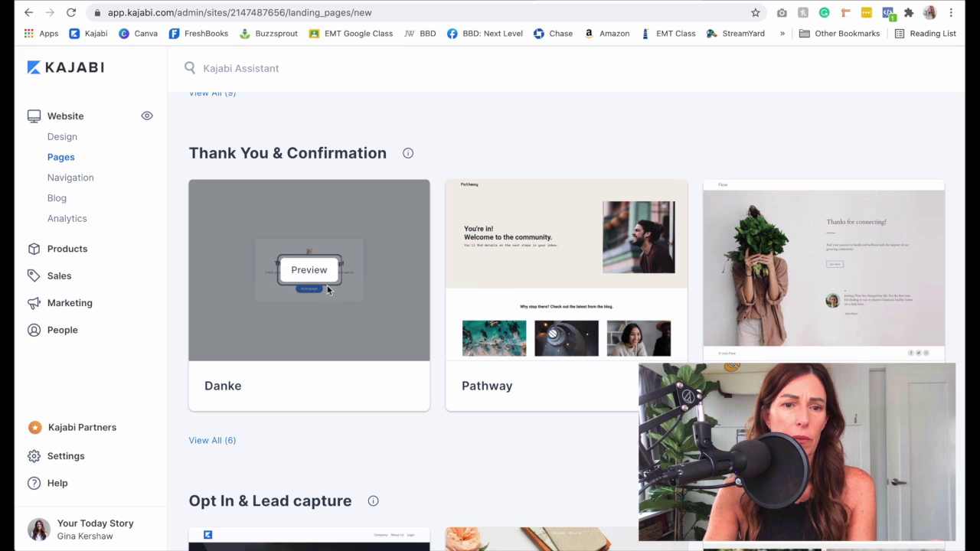
Step: Preview the Danke template and create a landing page titled 'James Affiliate Link' from it
click(309, 270)
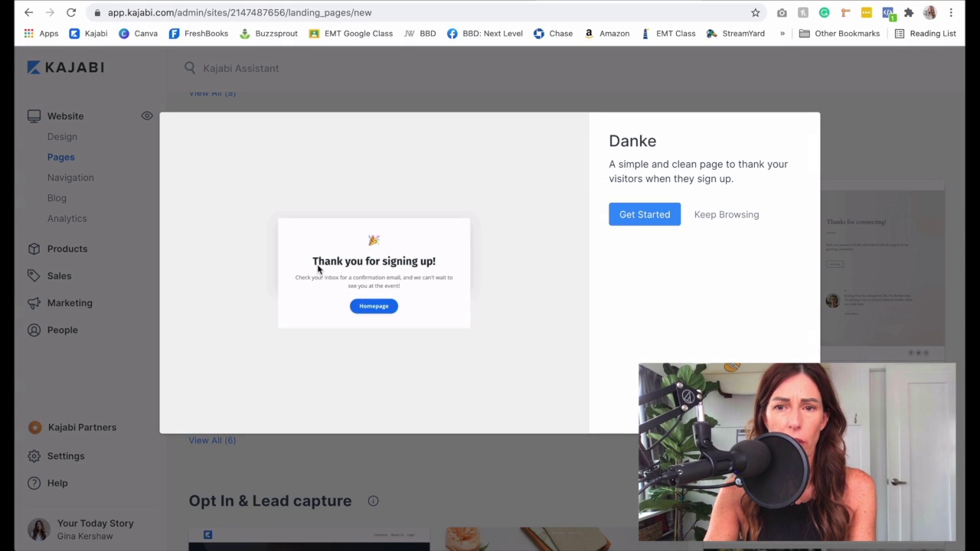
click(648, 213)
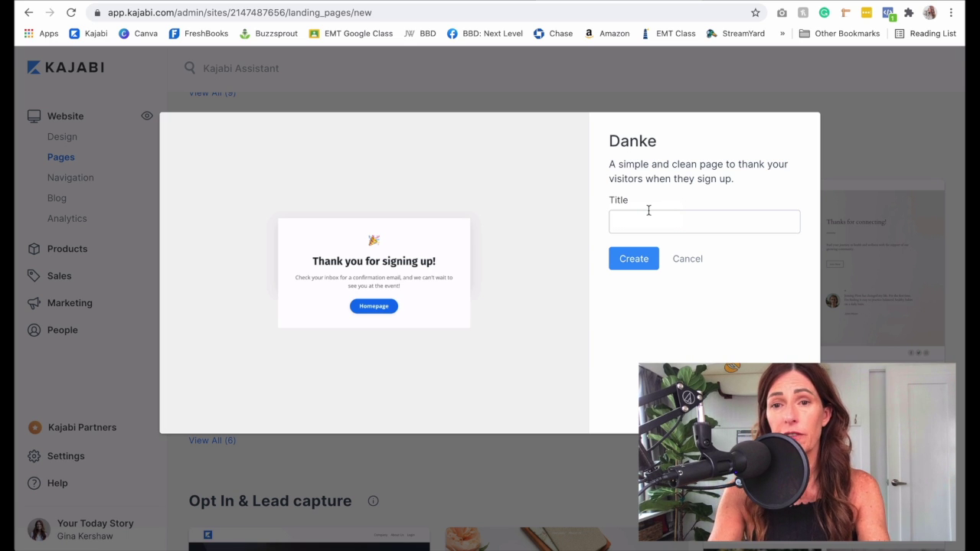
click(646, 222)
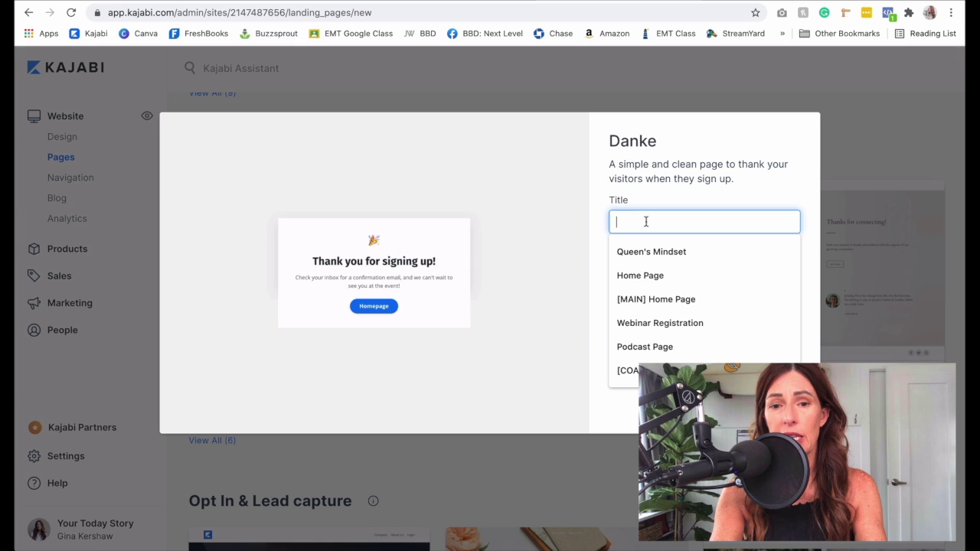
text(James Affiliate Link)
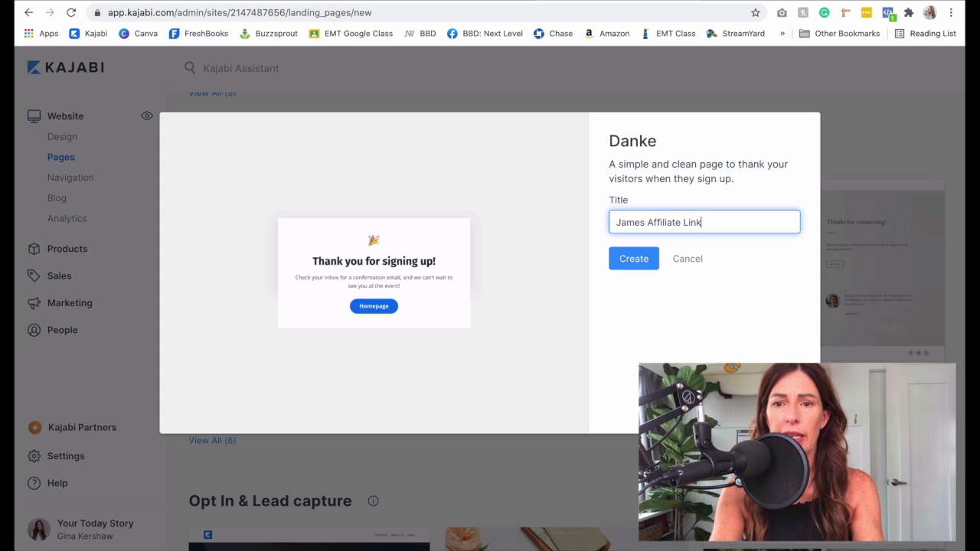
click(633, 259)
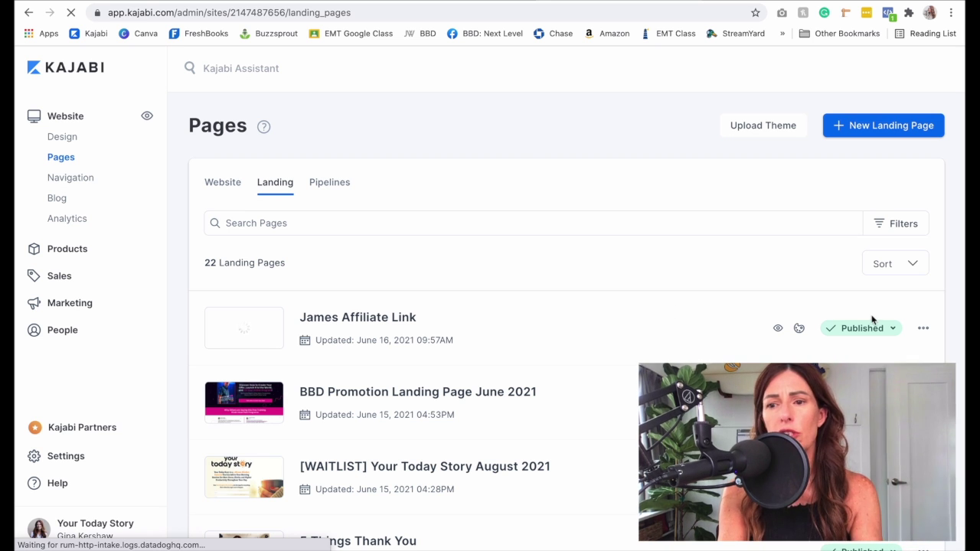
Step: Open Edit details for James Affiliate Link from its ••• menu
click(922, 328)
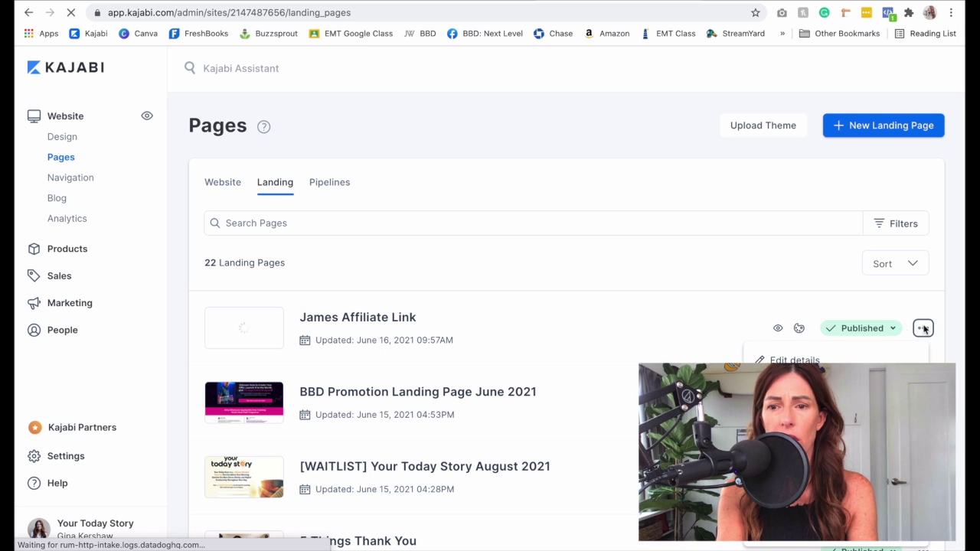
click(806, 358)
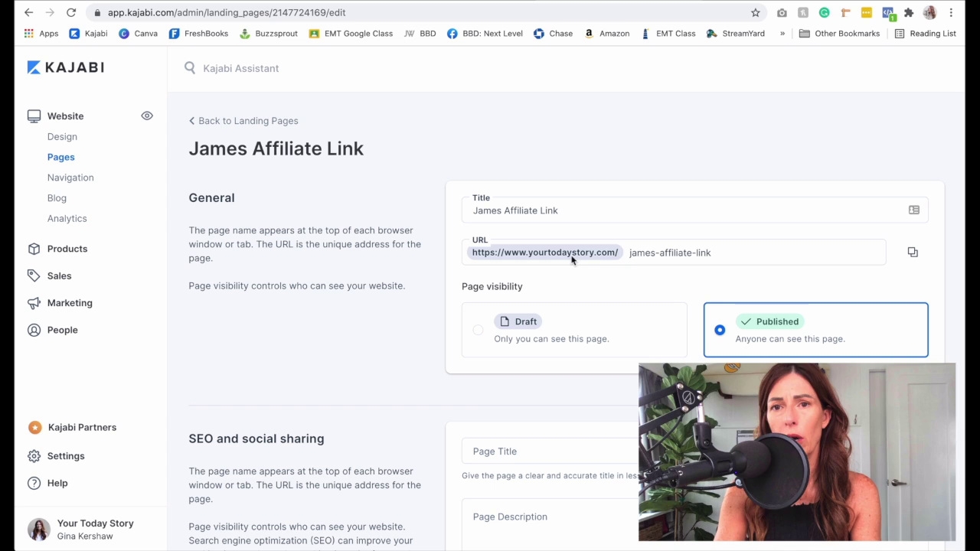
Step: Replace the URL slug's -affiliate-link with wedmore, giving jameswedmore, which Kajabi reports as taken
click(724, 252)
drag(726, 251, 671, 251)
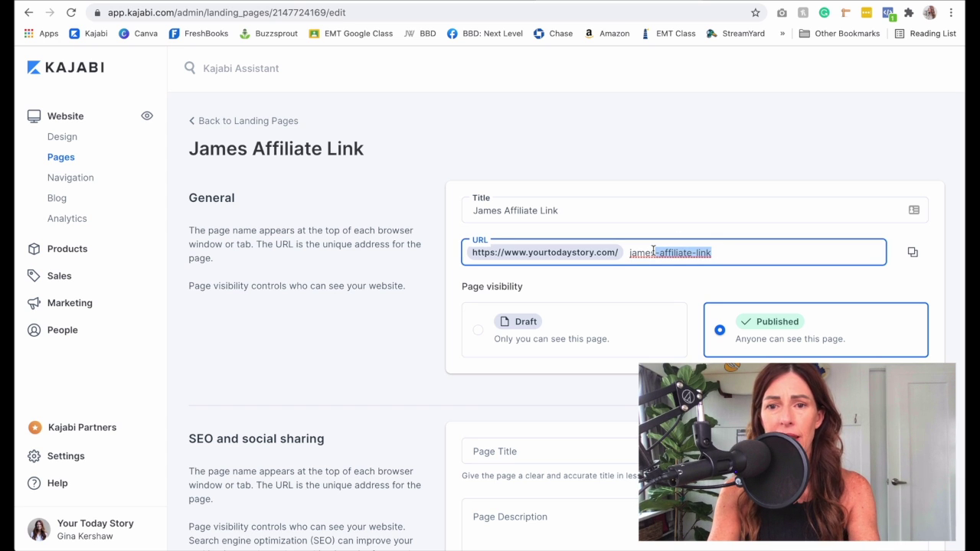
text(wedmore)
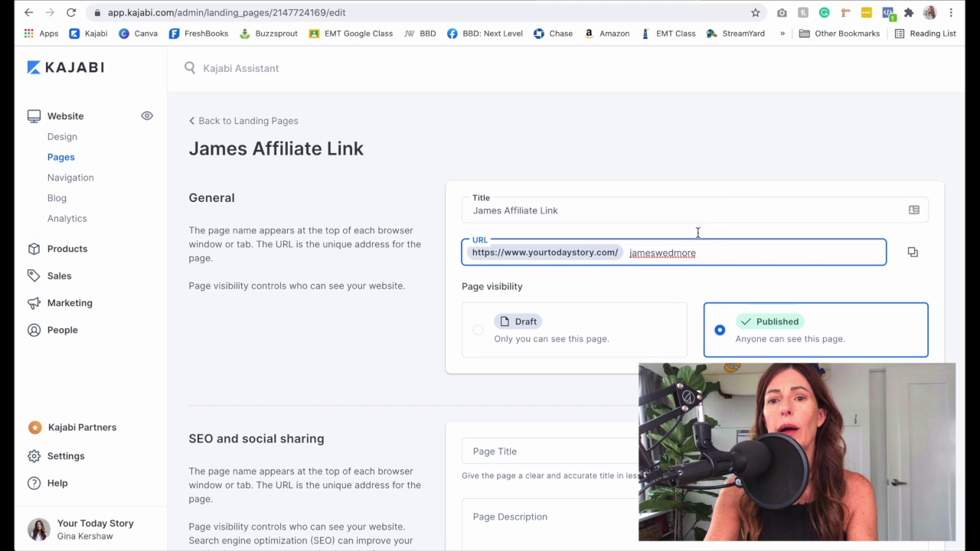
click(789, 182)
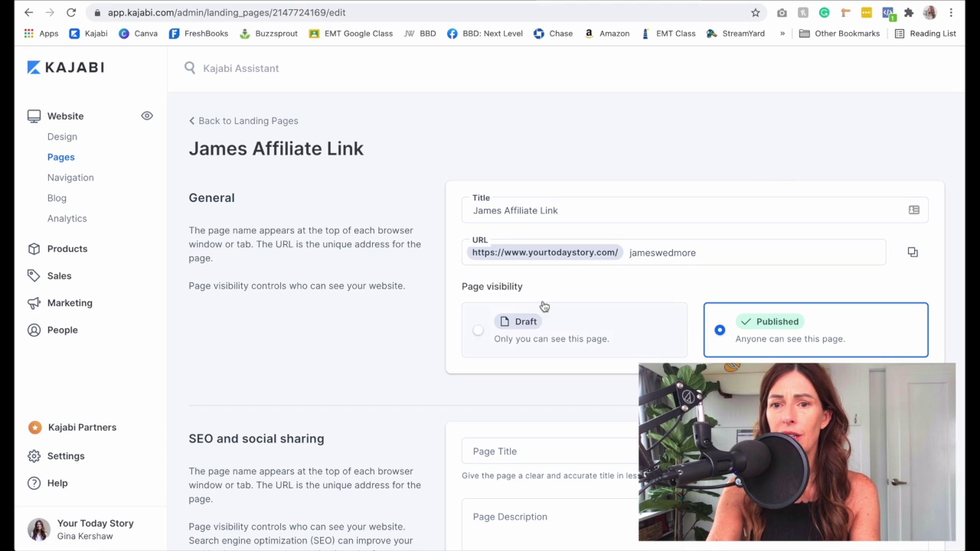
scroll(722, 350, down, 3)
scroll(717, 358, up, 1)
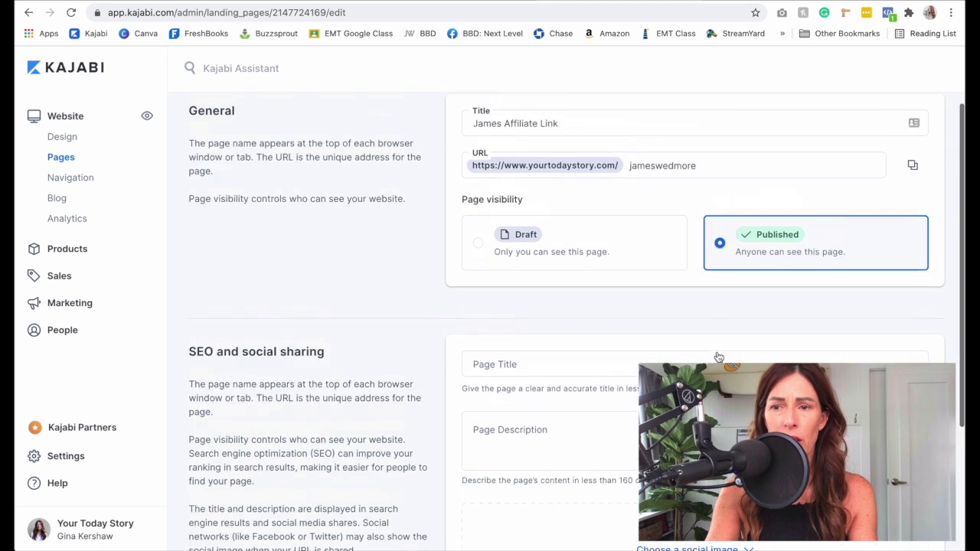
scroll(718, 358, down, 5)
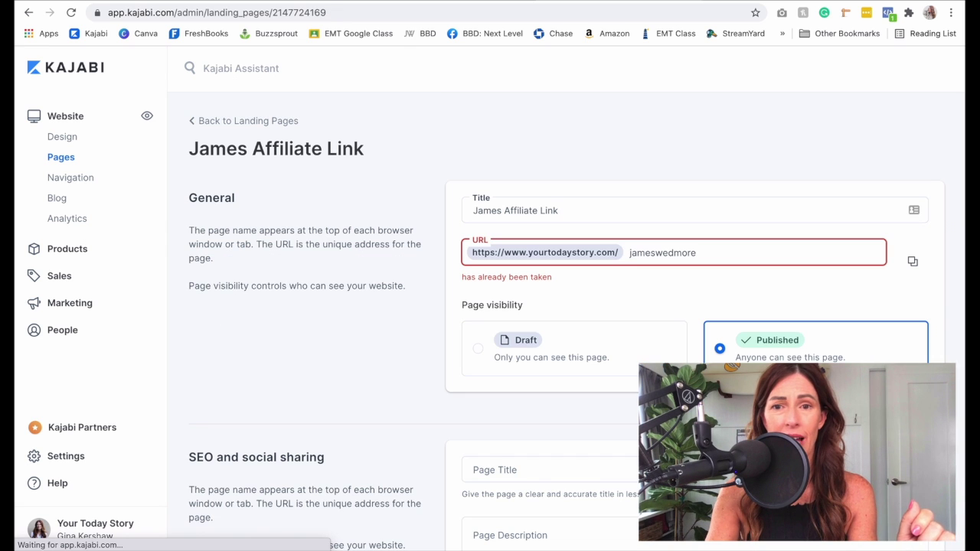
Step: Try jameswedmore1 as the page's URL ending instead
click(708, 254)
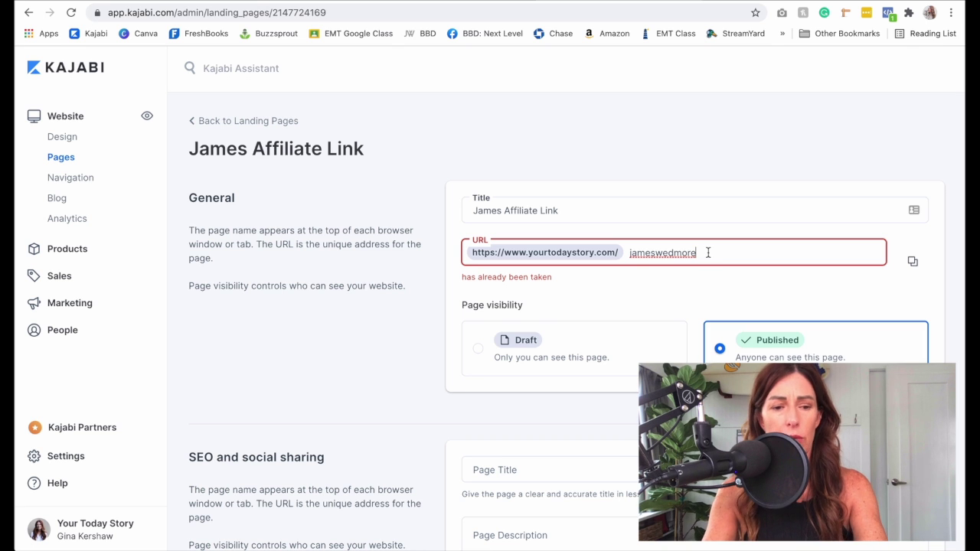
text(1)
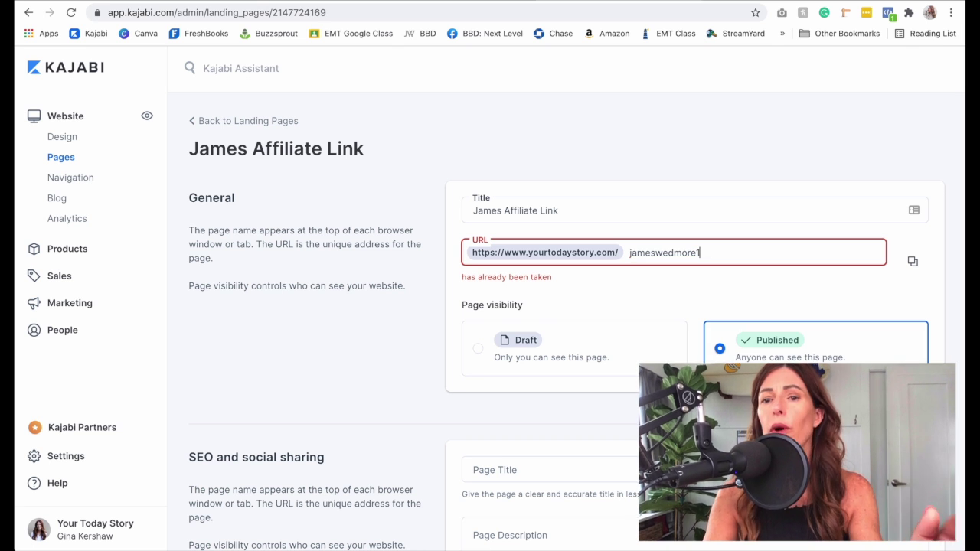
scroll(730, 245, down, 2)
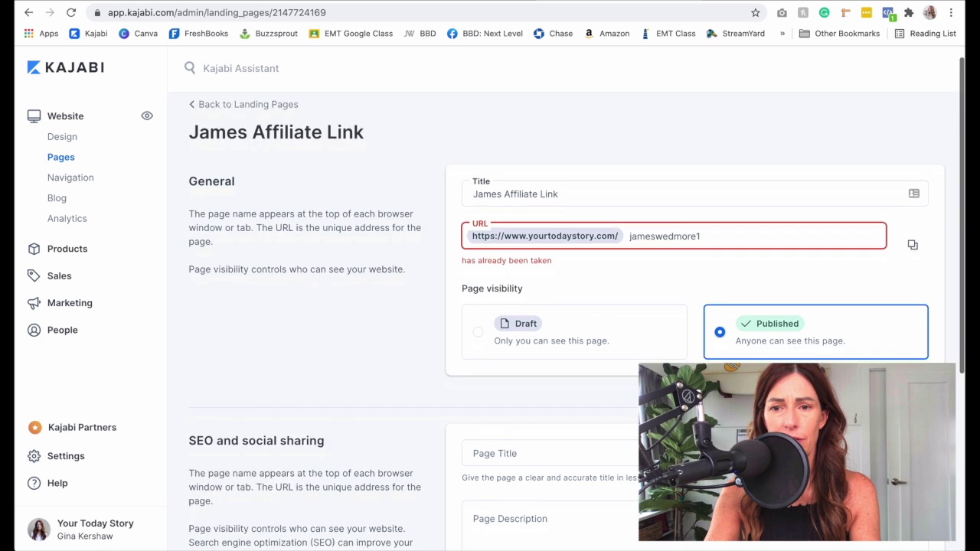
scroll(740, 217, up, 2)
Step: Trim the URL ending to james and return to the landing pages list
click(730, 245)
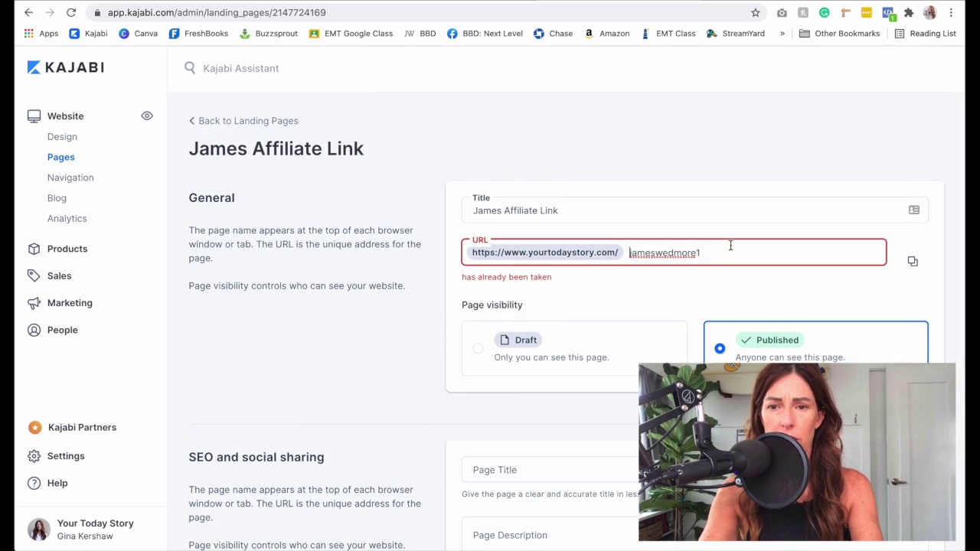
drag(709, 252, 664, 252)
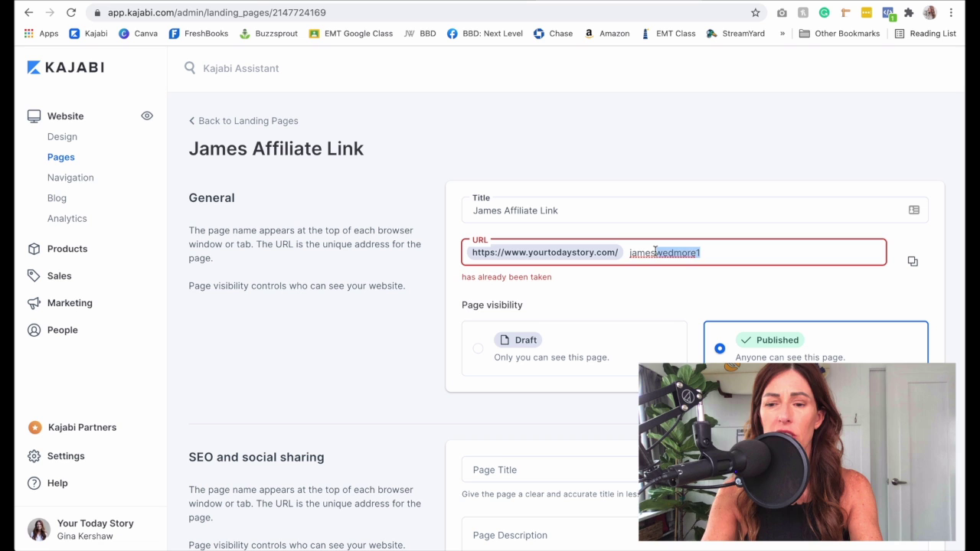
key(BackSpace)
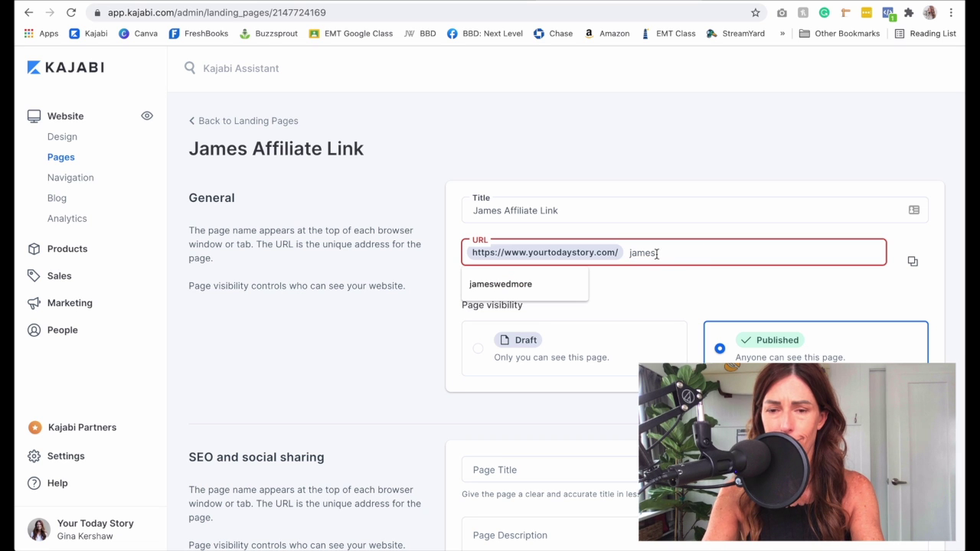
click(679, 292)
scroll(566, 306, down, 5)
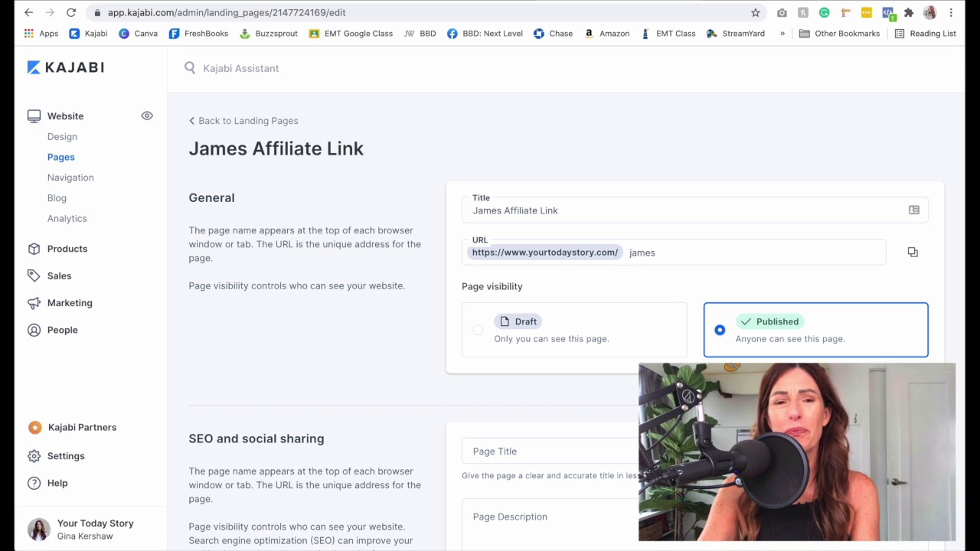
scroll(733, 243, down, 1)
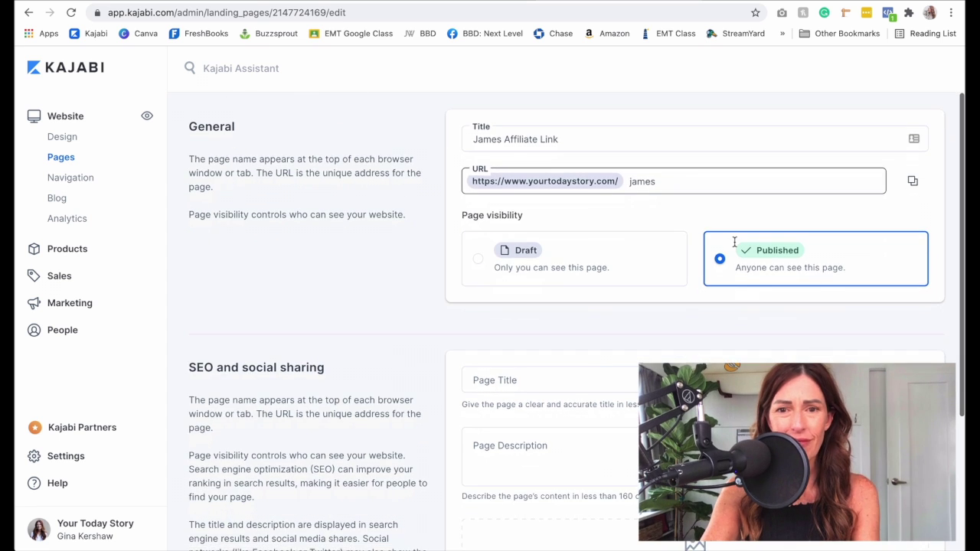
scroll(733, 243, up, 1)
click(270, 123)
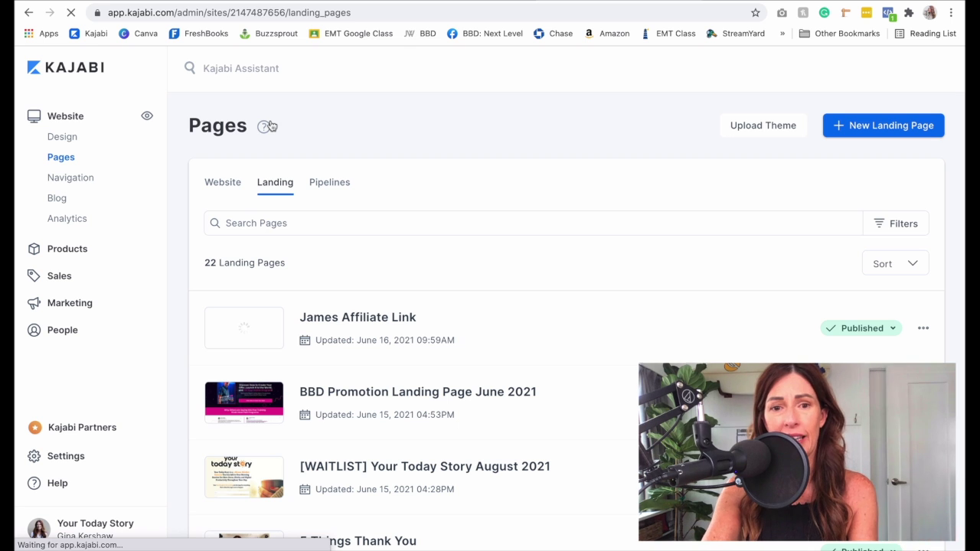
mouse_move(798, 329)
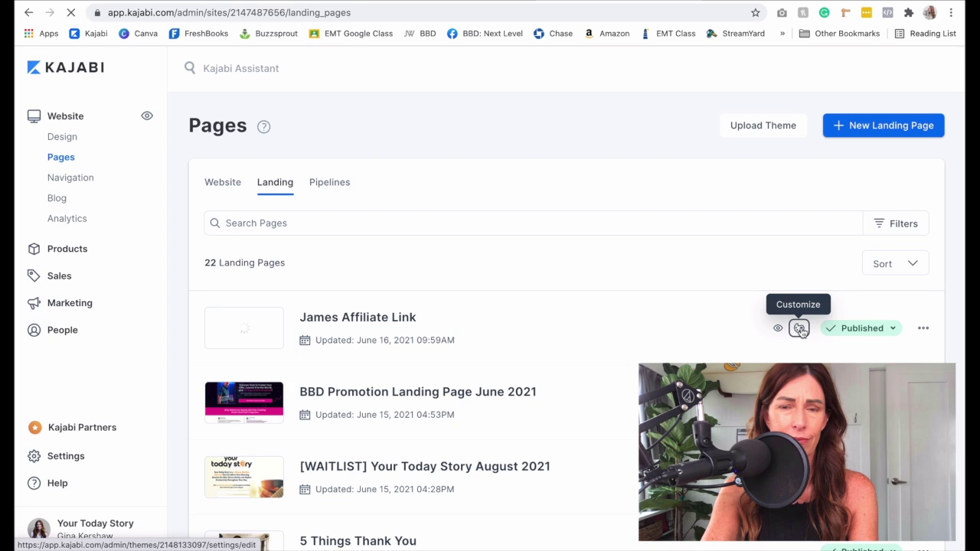
Step: Open James Affiliate Link in the editor and delete its thank-you Text section
click(800, 329)
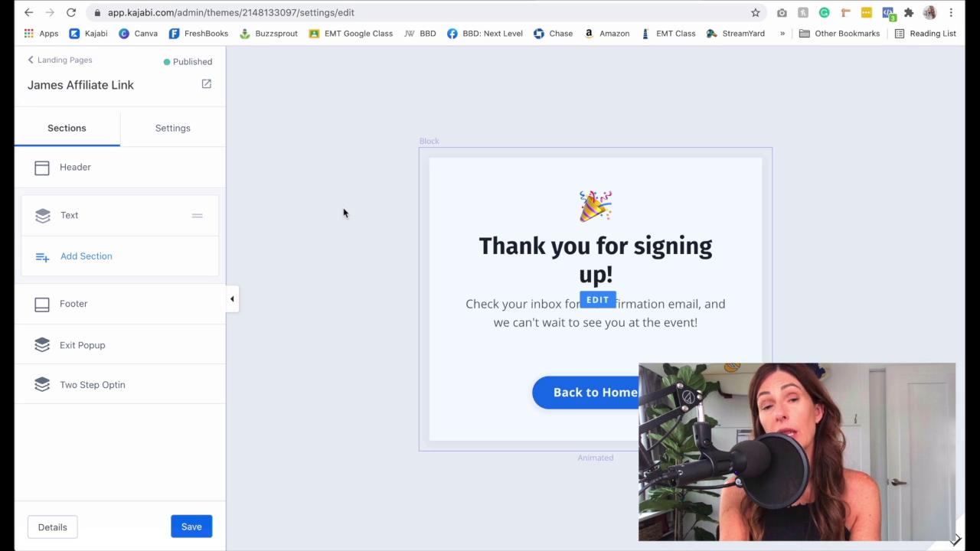
mouse_move(115, 215)
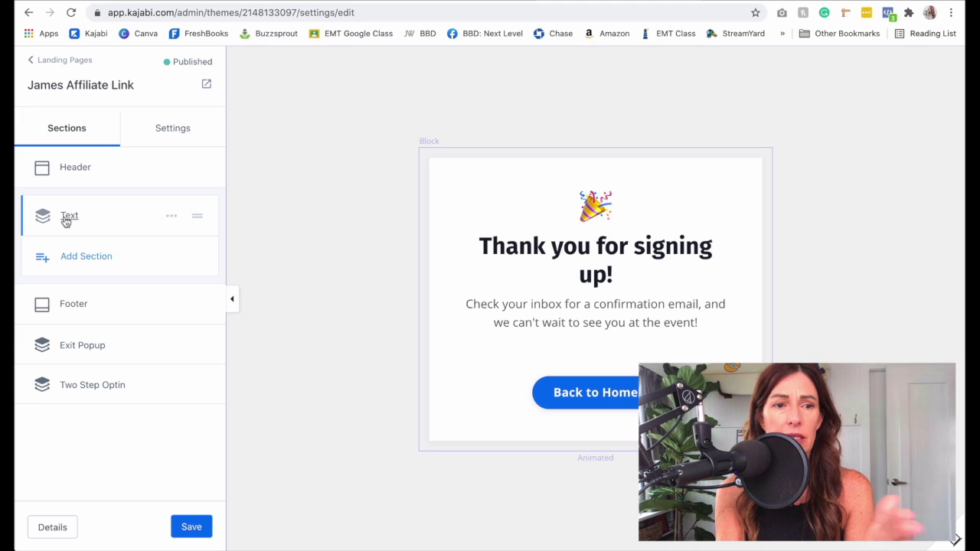
click(173, 219)
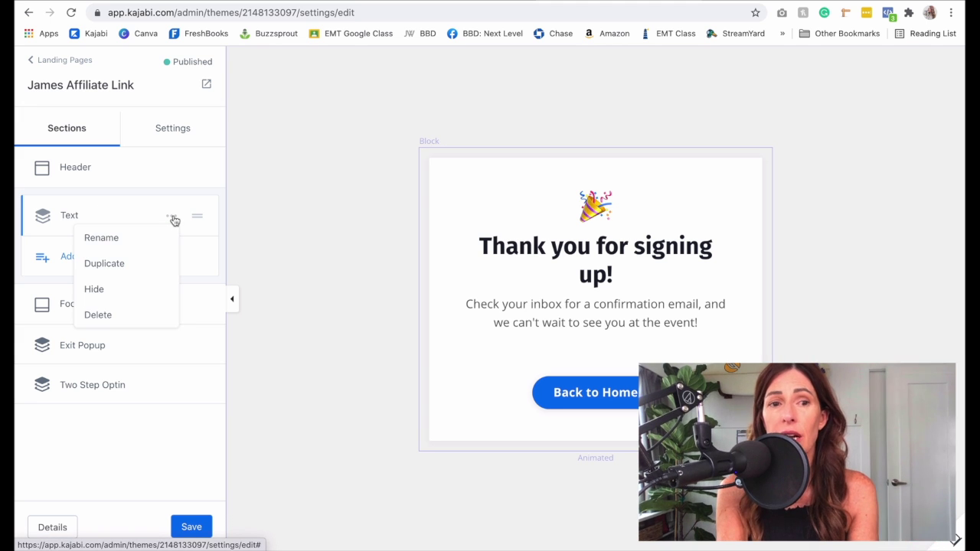
click(120, 312)
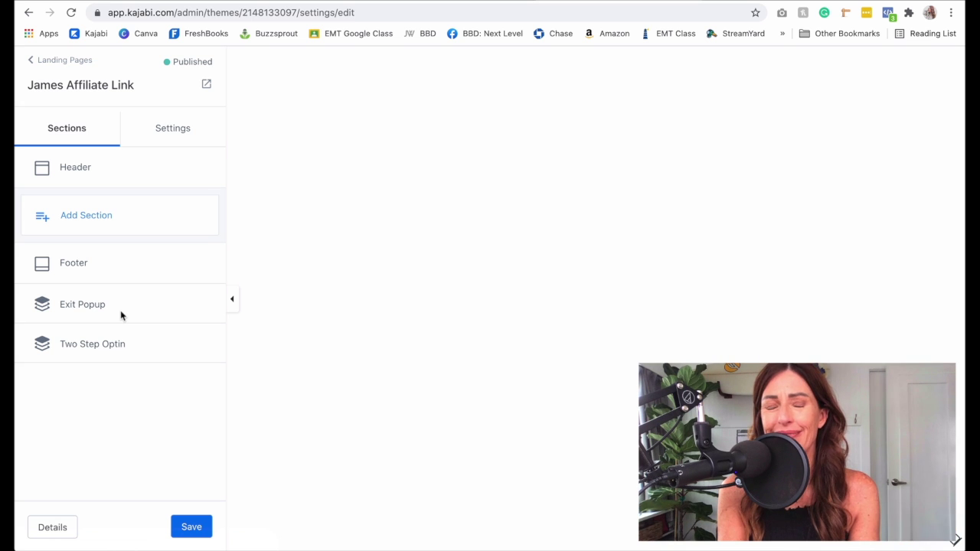
Step: Start a new section and choose the Custom Code section type
click(67, 219)
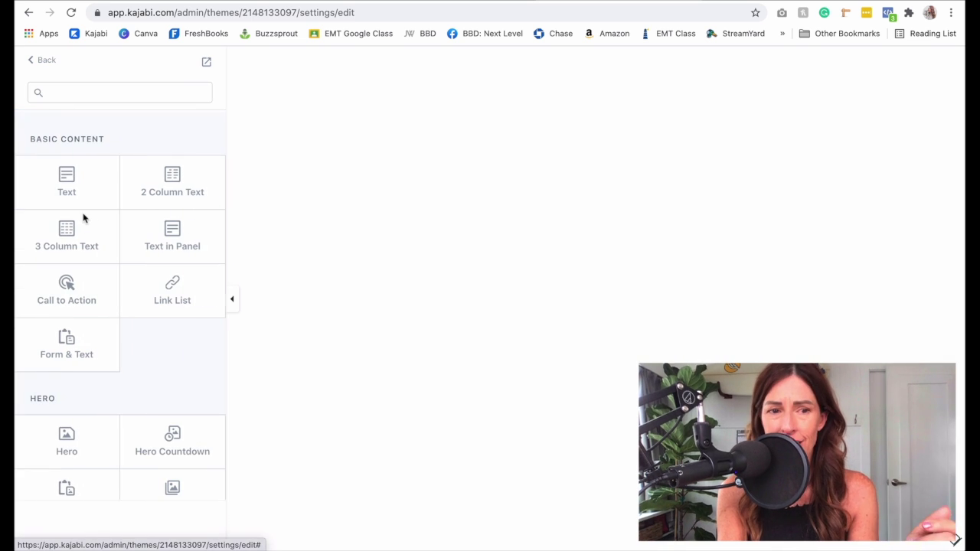
scroll(177, 265, down, 10)
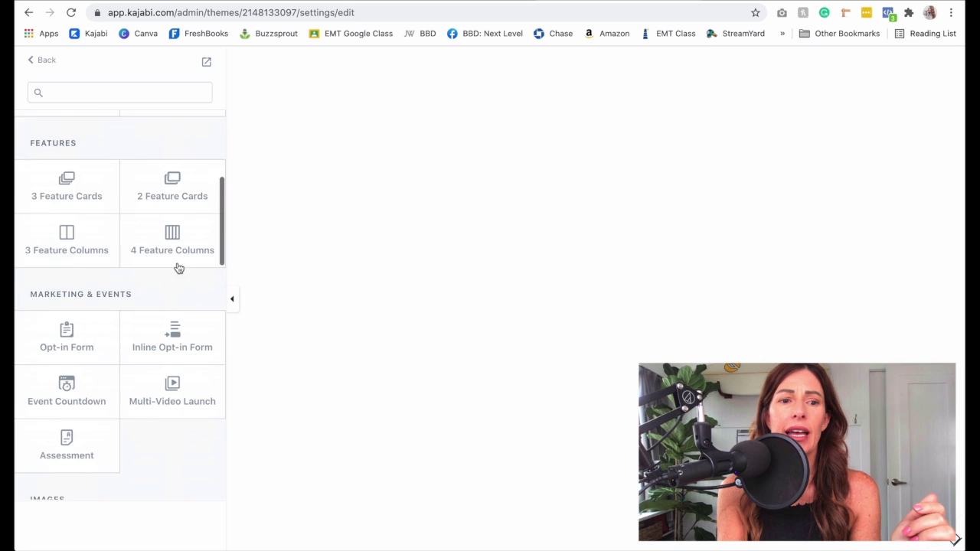
scroll(178, 268, down, 3)
scroll(178, 268, down, 5)
scroll(179, 268, down, 5)
scroll(176, 267, down, 1)
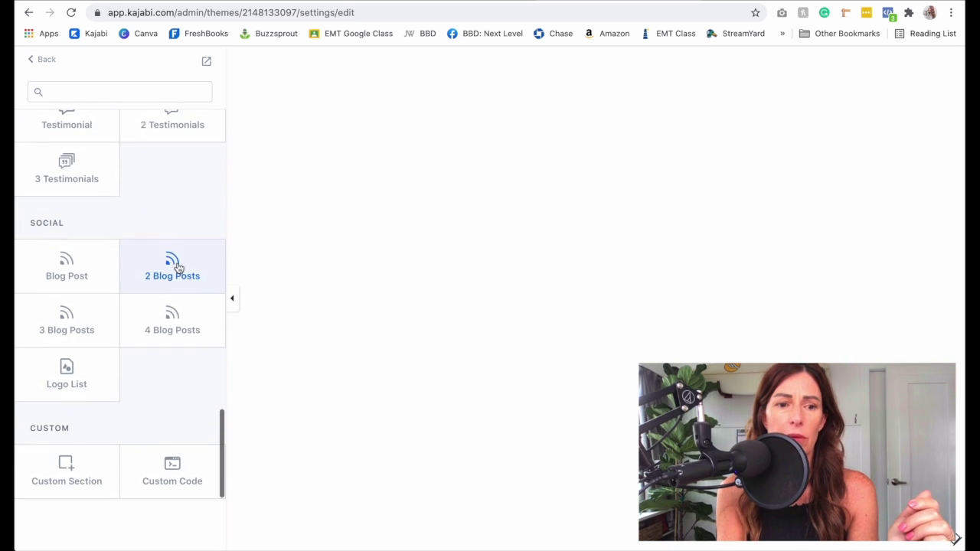
mouse_move(172, 470)
click(179, 480)
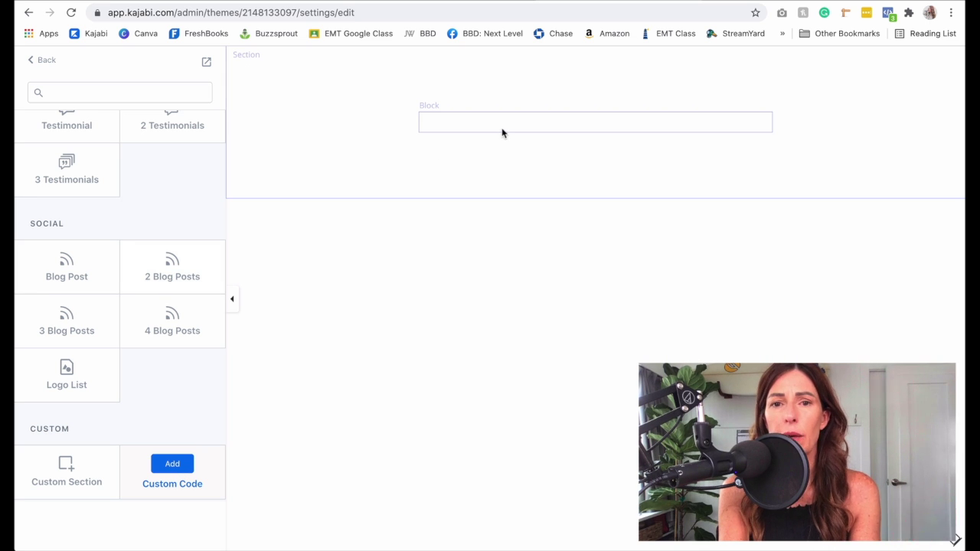
Step: Add the Custom Code section and paste the meta refresh redirect code into its block
click(175, 463)
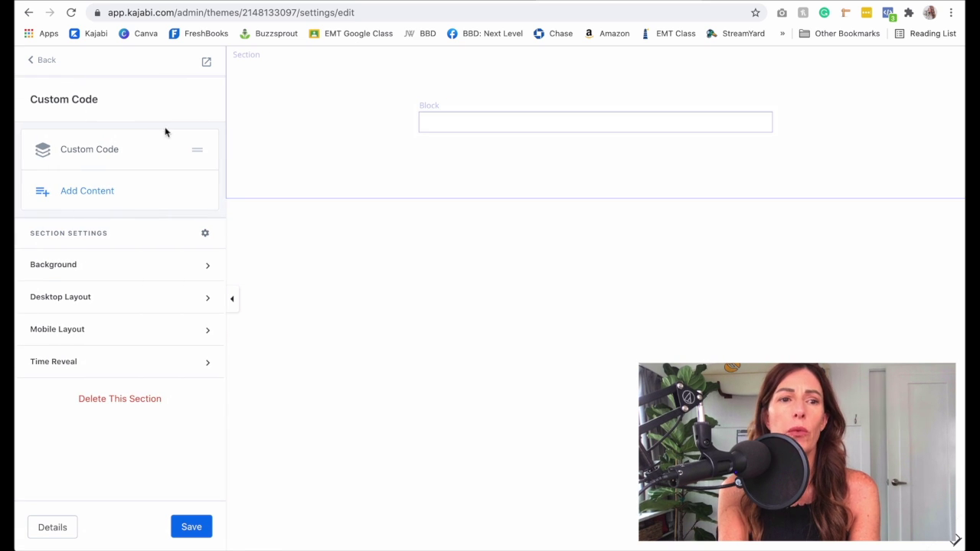
click(89, 150)
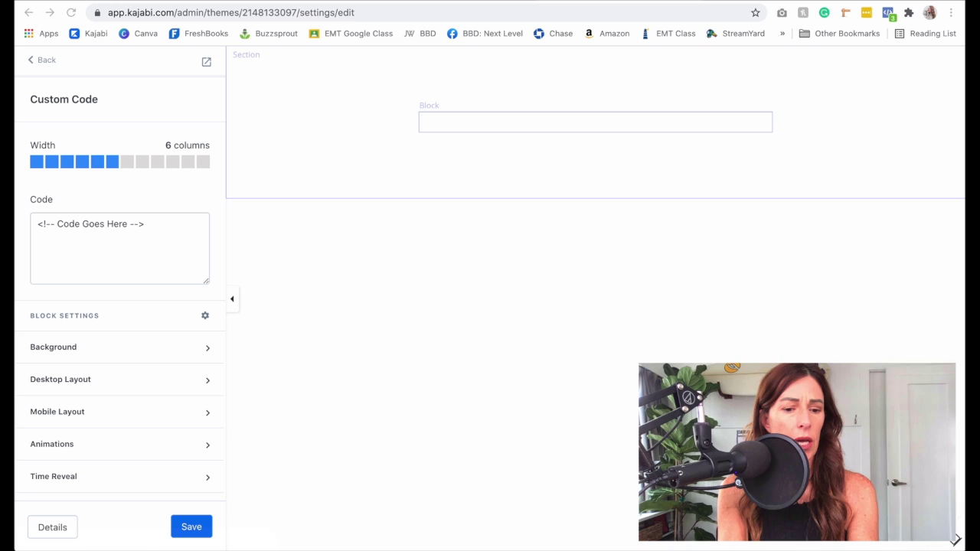
click(52, 236)
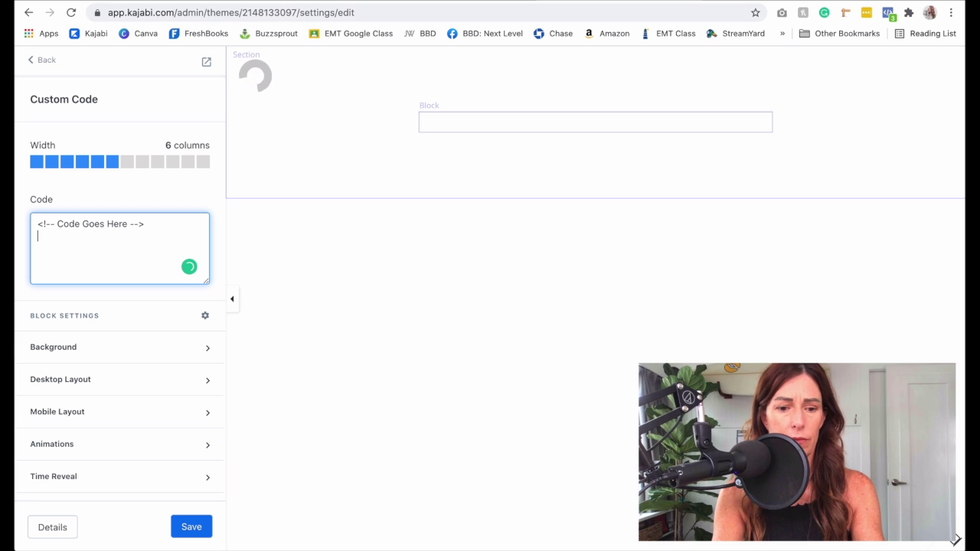
key(ctrl+v)
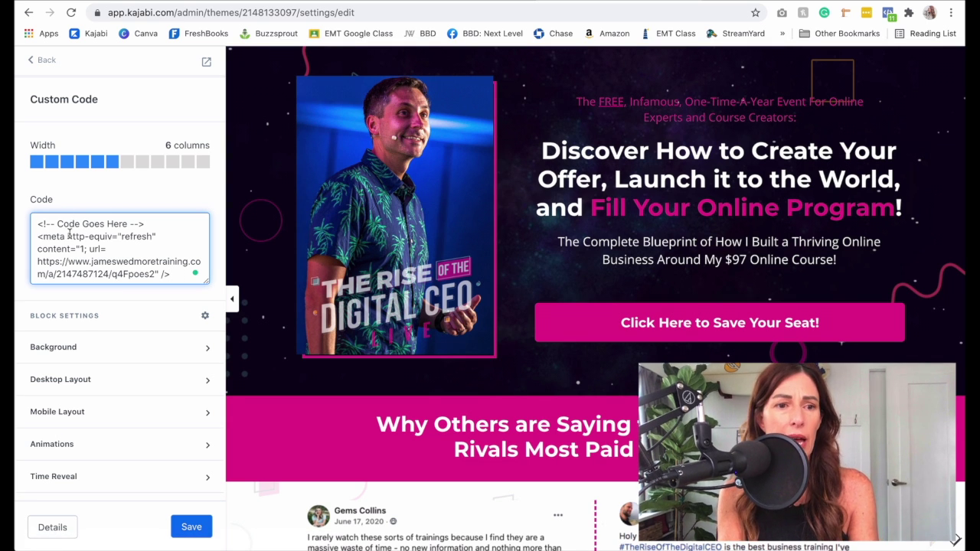
scroll(135, 239, down, 1)
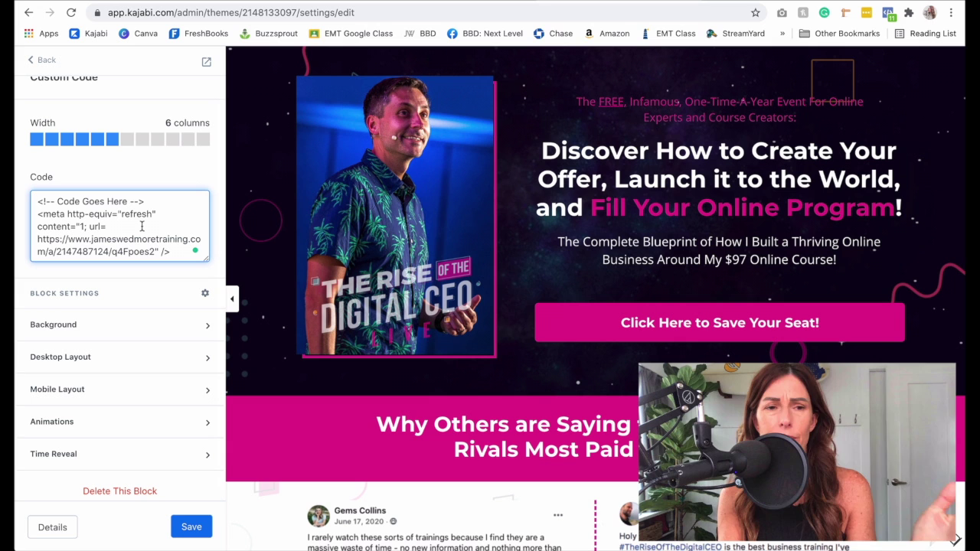
scroll(141, 227, down, 1)
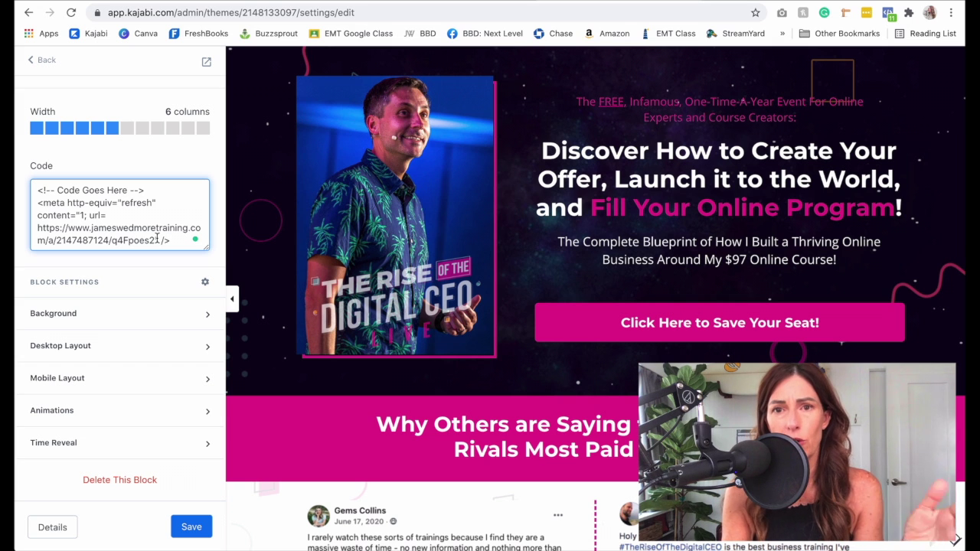
click(157, 240)
text(")
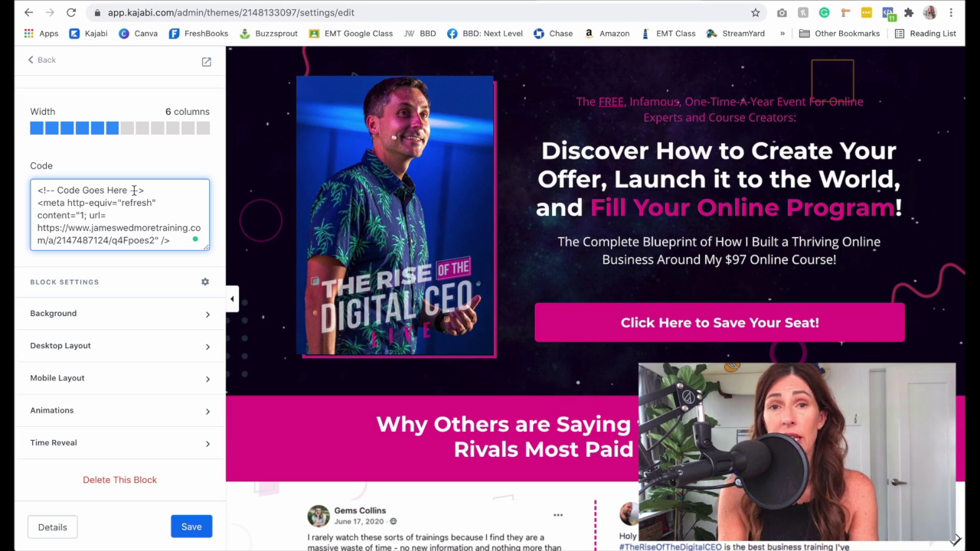
click(191, 527)
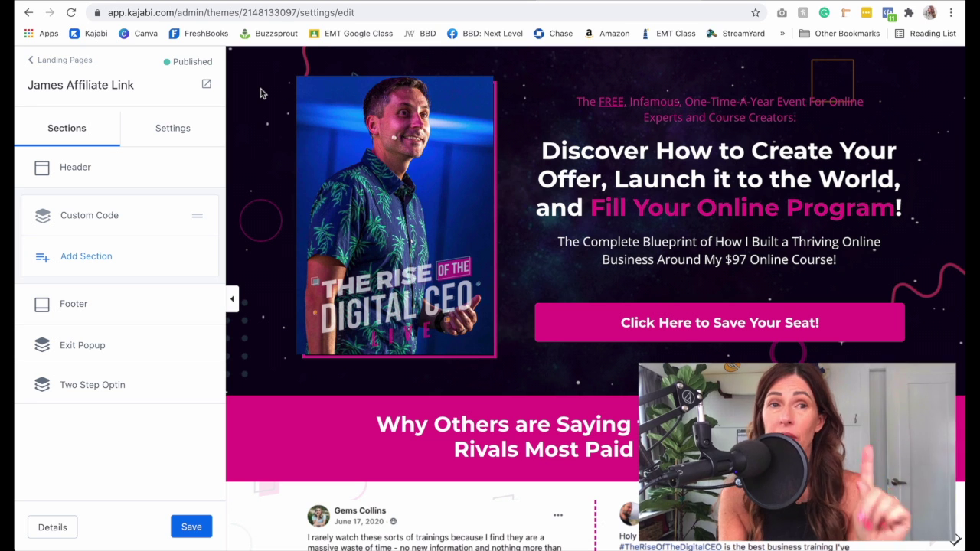
click(107, 0)
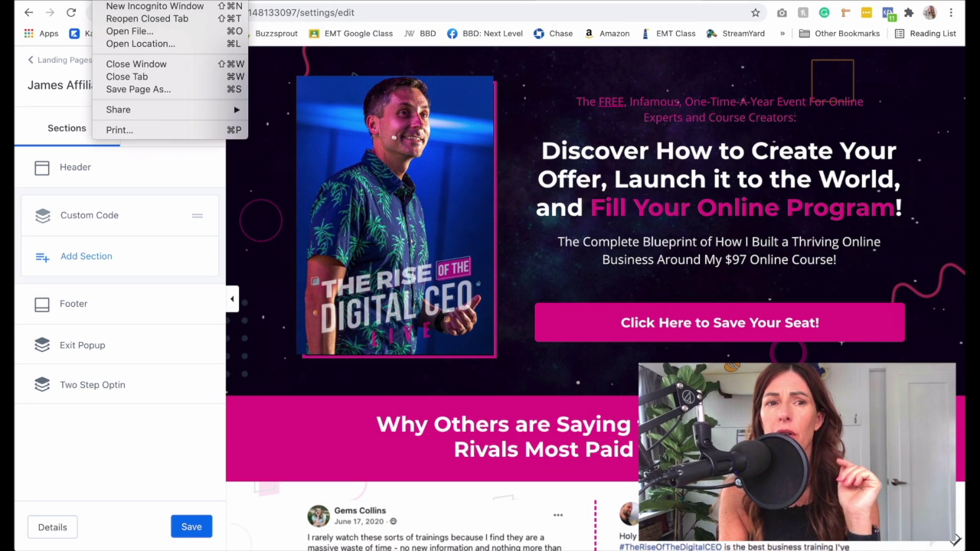
click(123, 7)
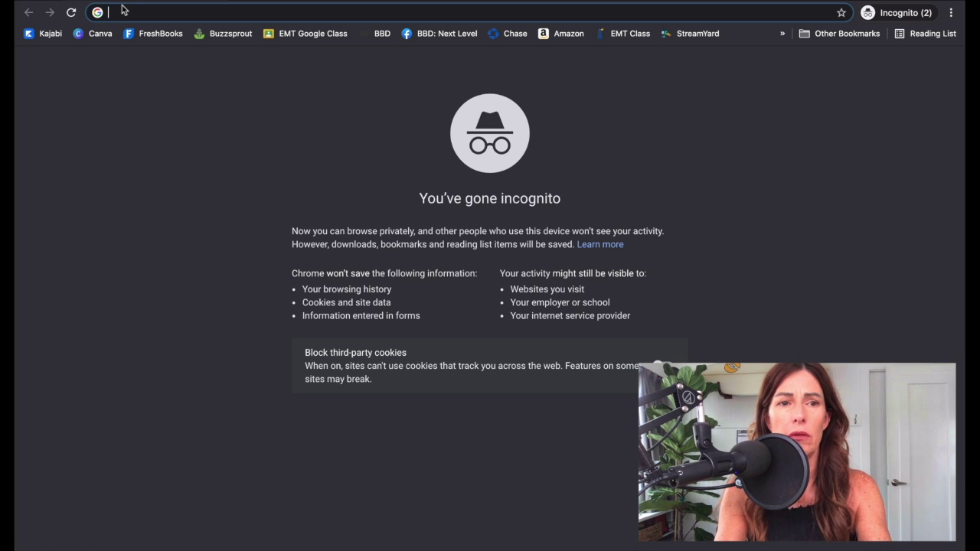
text(www.)
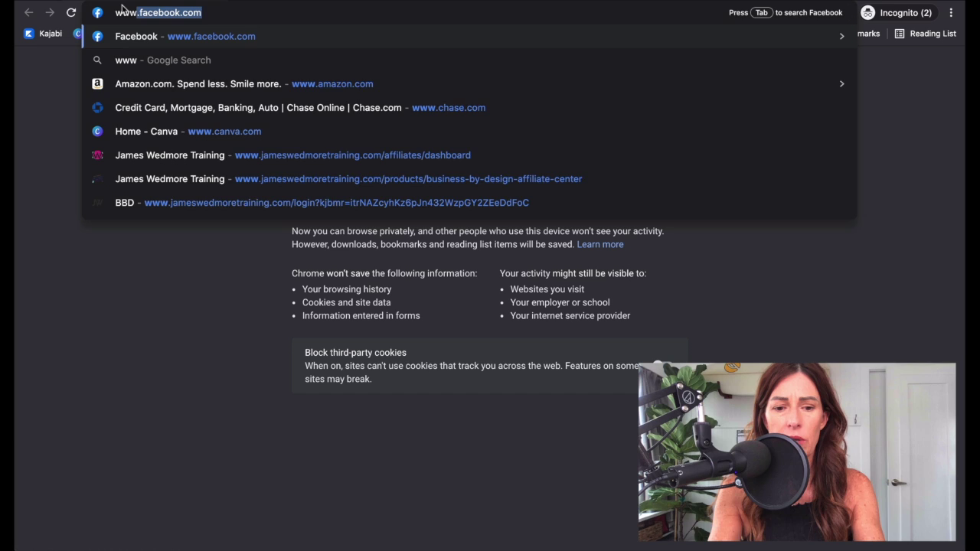
text(yourtodays)
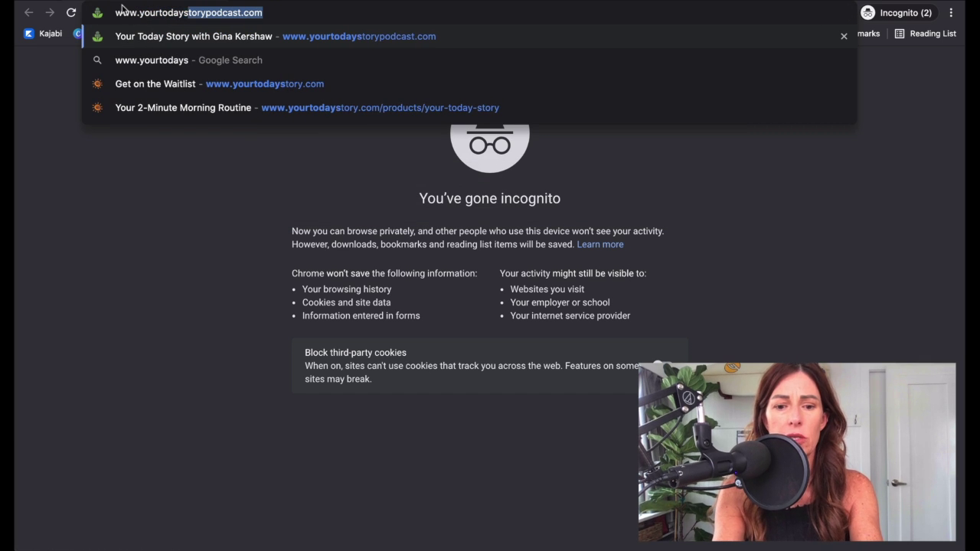
text(tory.com)
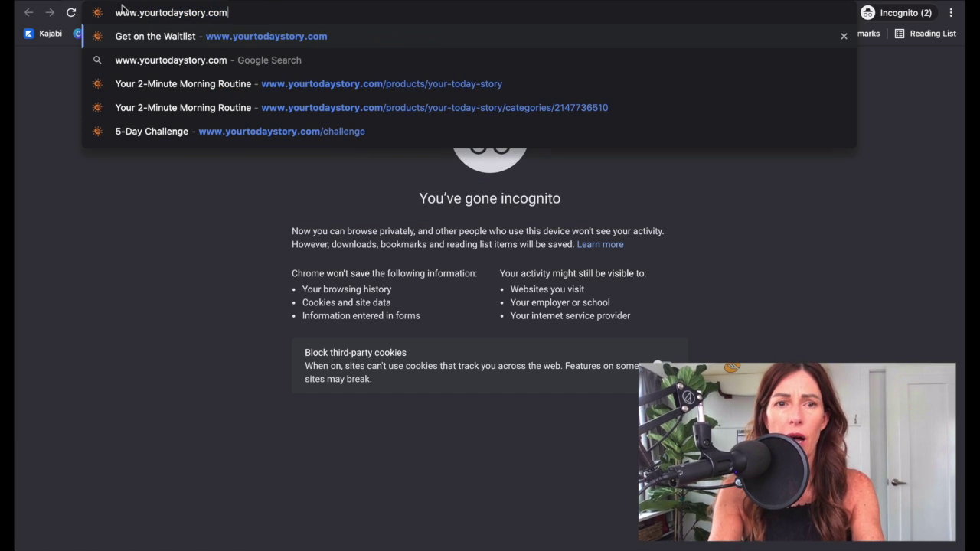
text(/ja)
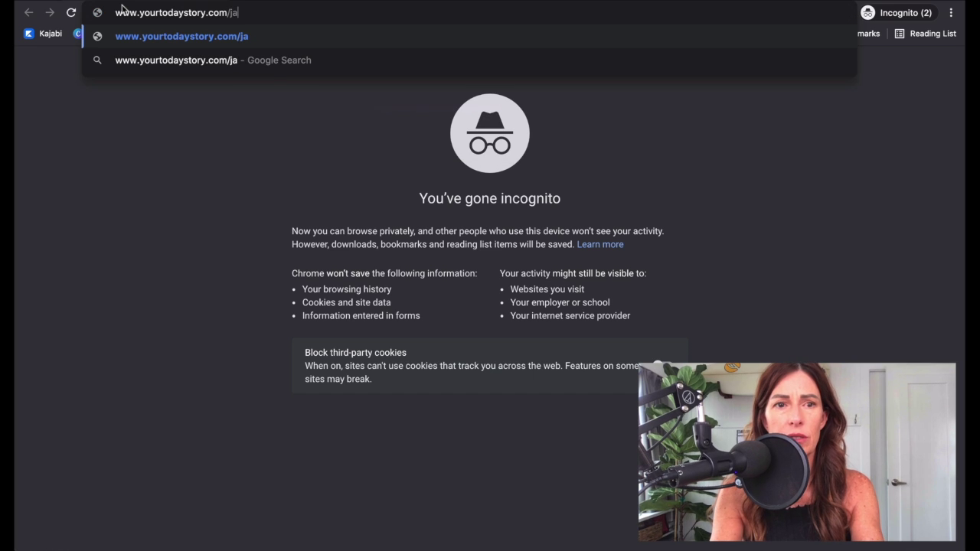
text(mes)
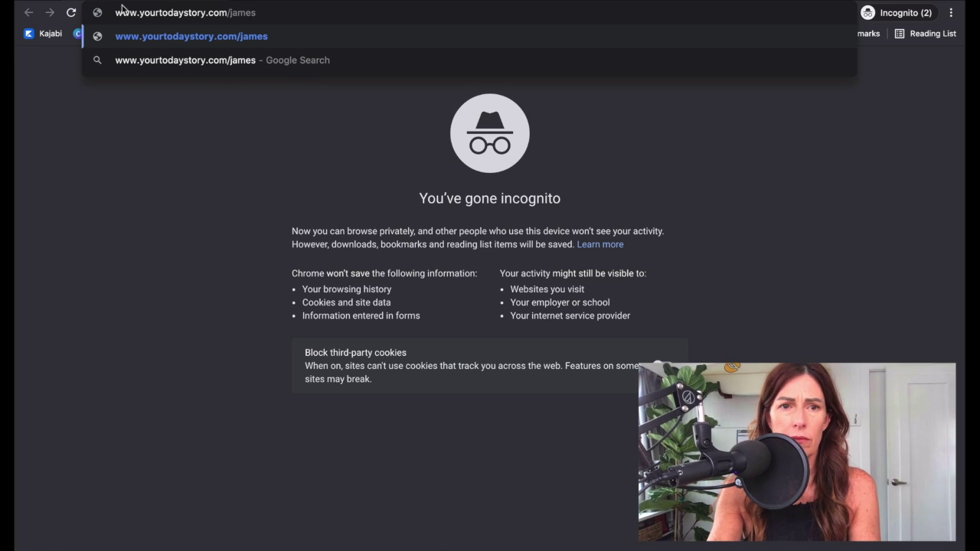
Step: Load yourtodaystory.com/james and scroll the resulting businessbydesign.net Rise of the Digital CEO page
key(Return)
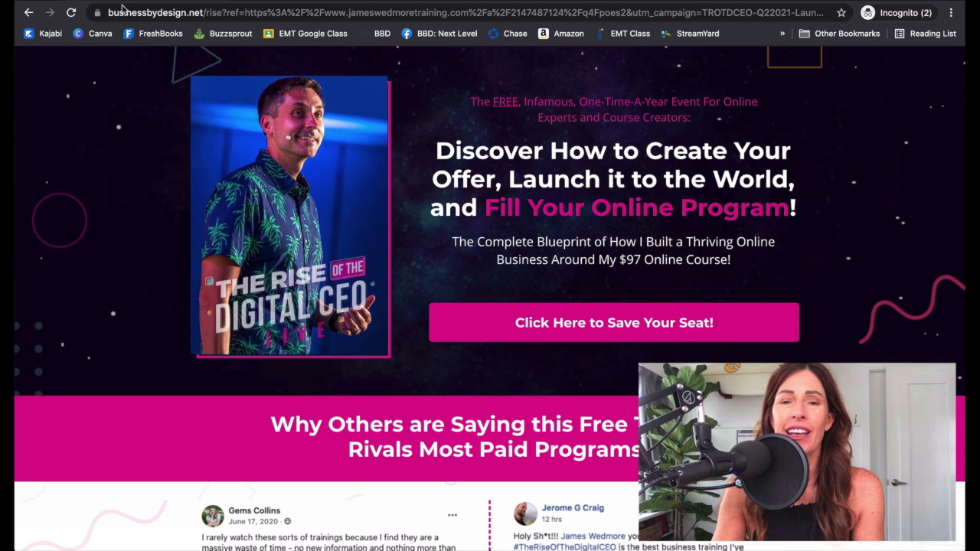
scroll(610, 166, down, 1)
scroll(609, 167, down, 2)
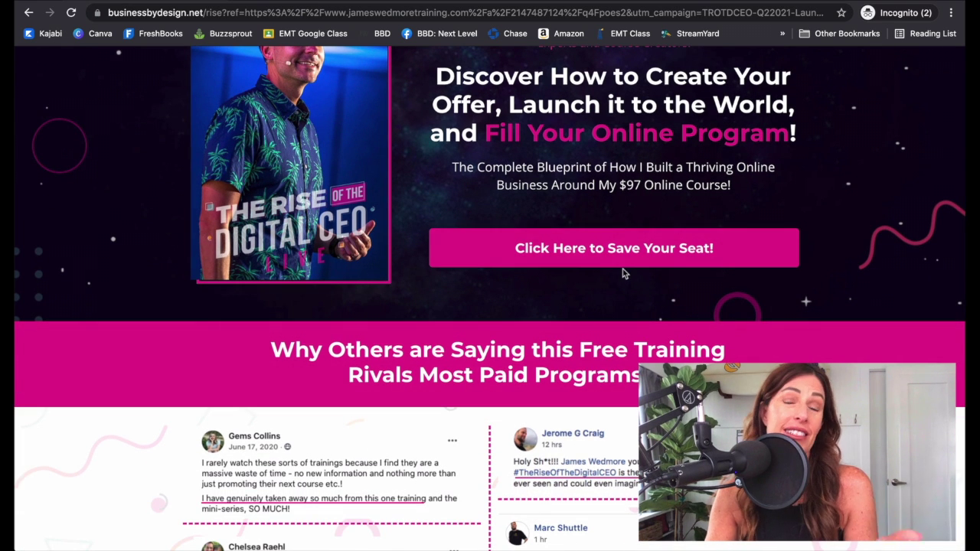